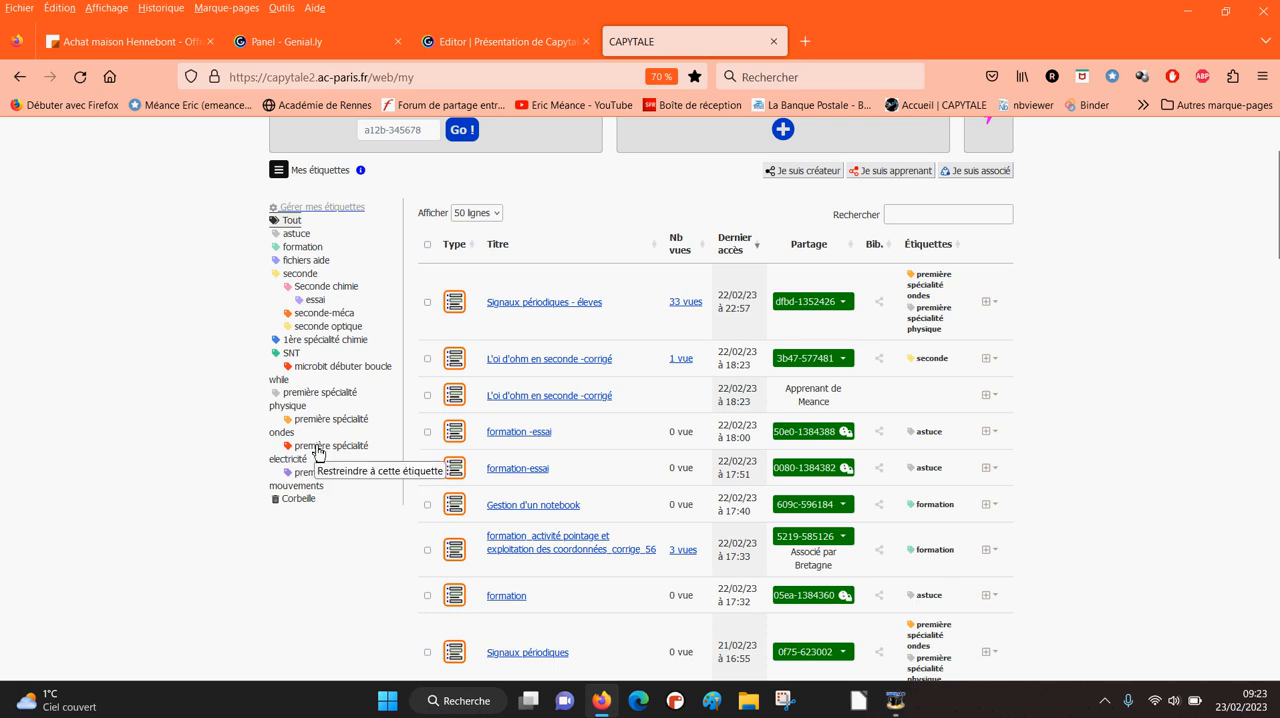
# - Filter the activity list by the tags première spécialité electricité, essai and fichiers aide in turn, examining the activities under each
pyautogui.click(319, 449)
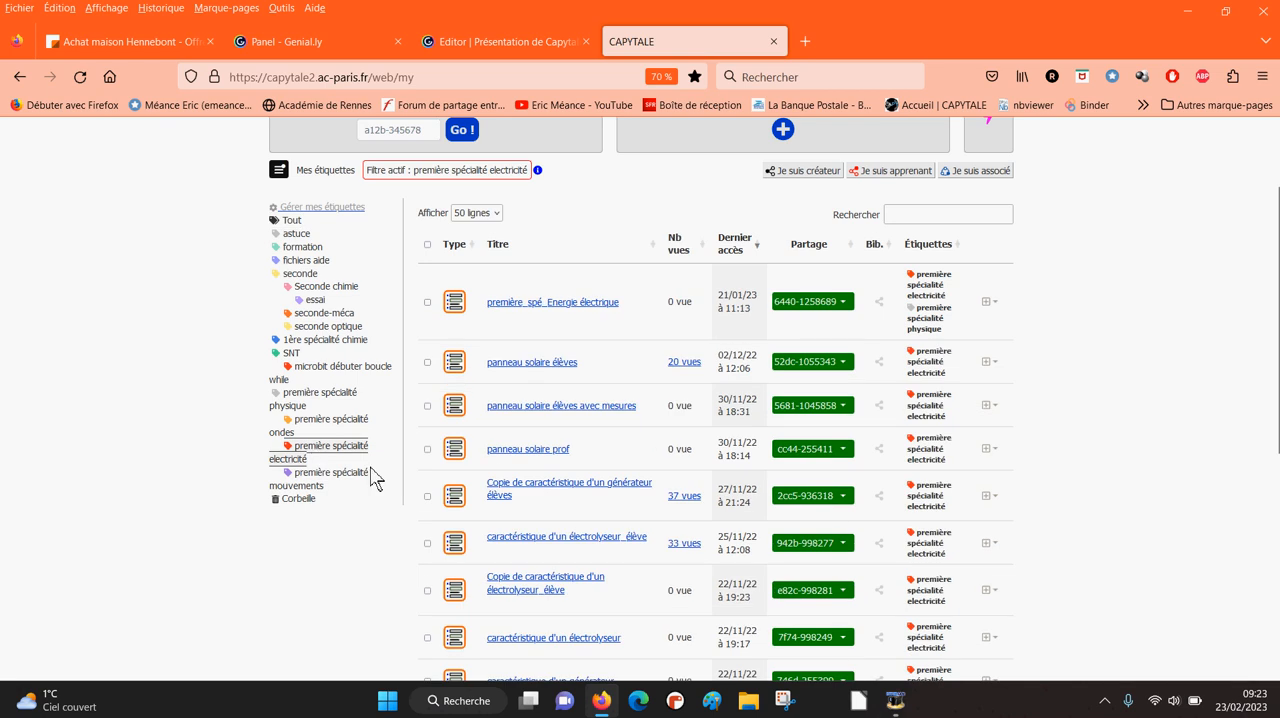
pyautogui.scroll(-2, 488, 335)
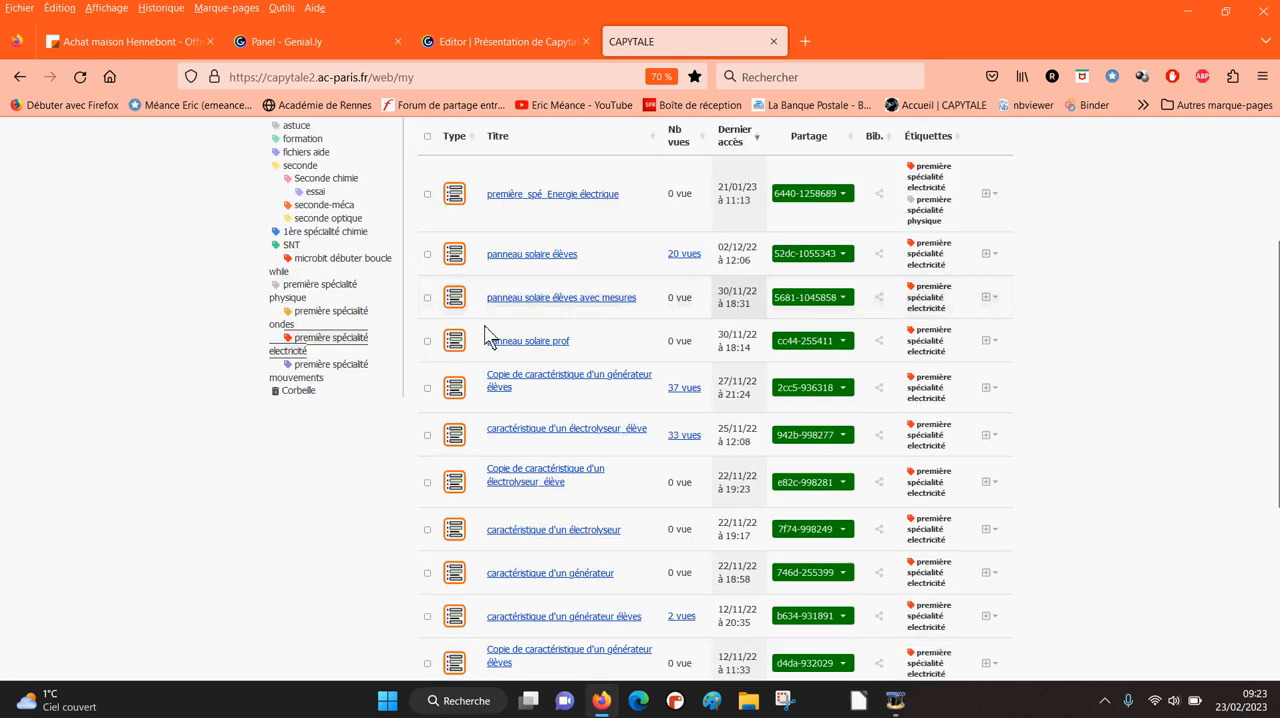
pyautogui.scroll(2, 581, 391)
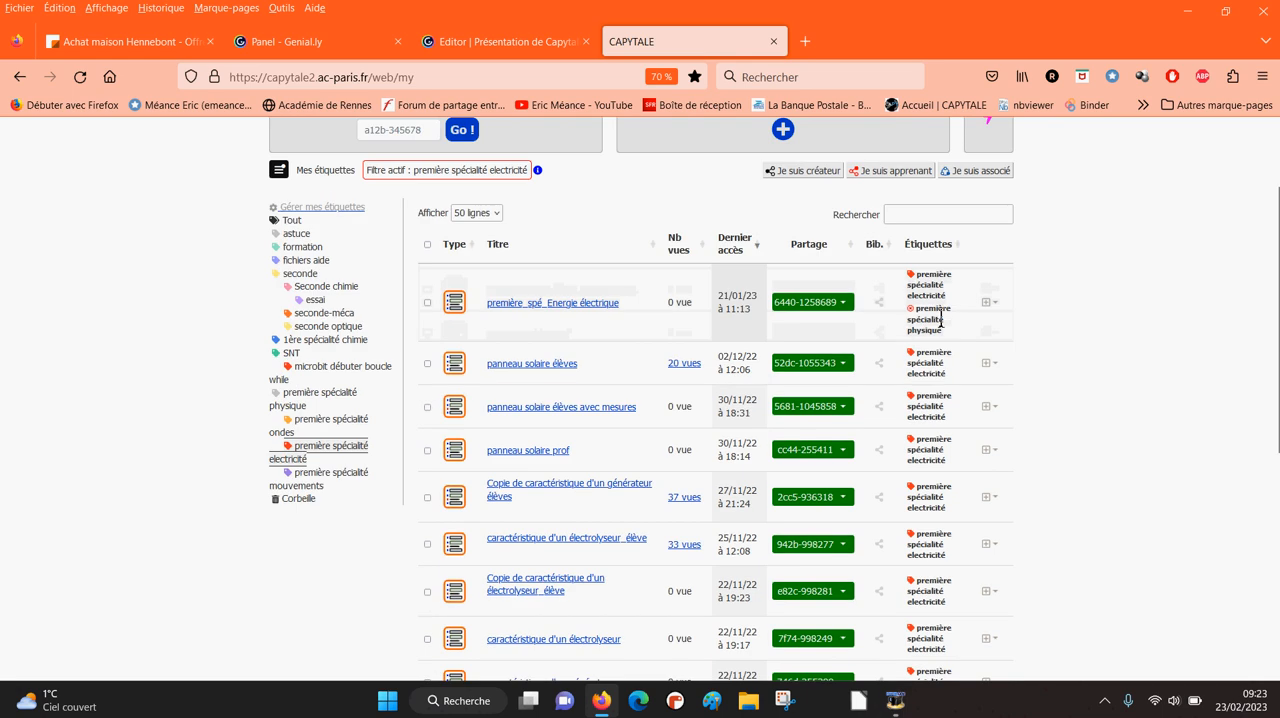
pyautogui.scroll(-3, 870, 410)
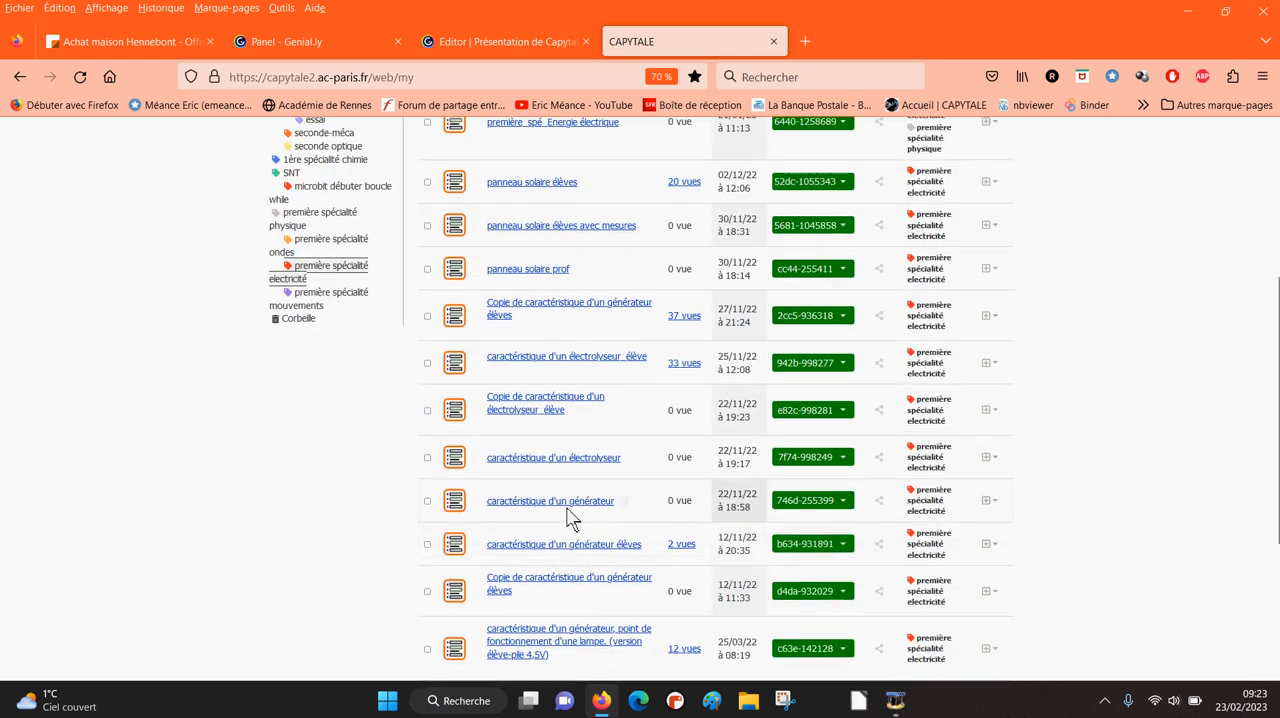
pyautogui.scroll(2, 257, 478)
pyautogui.scroll(2, 257, 478)
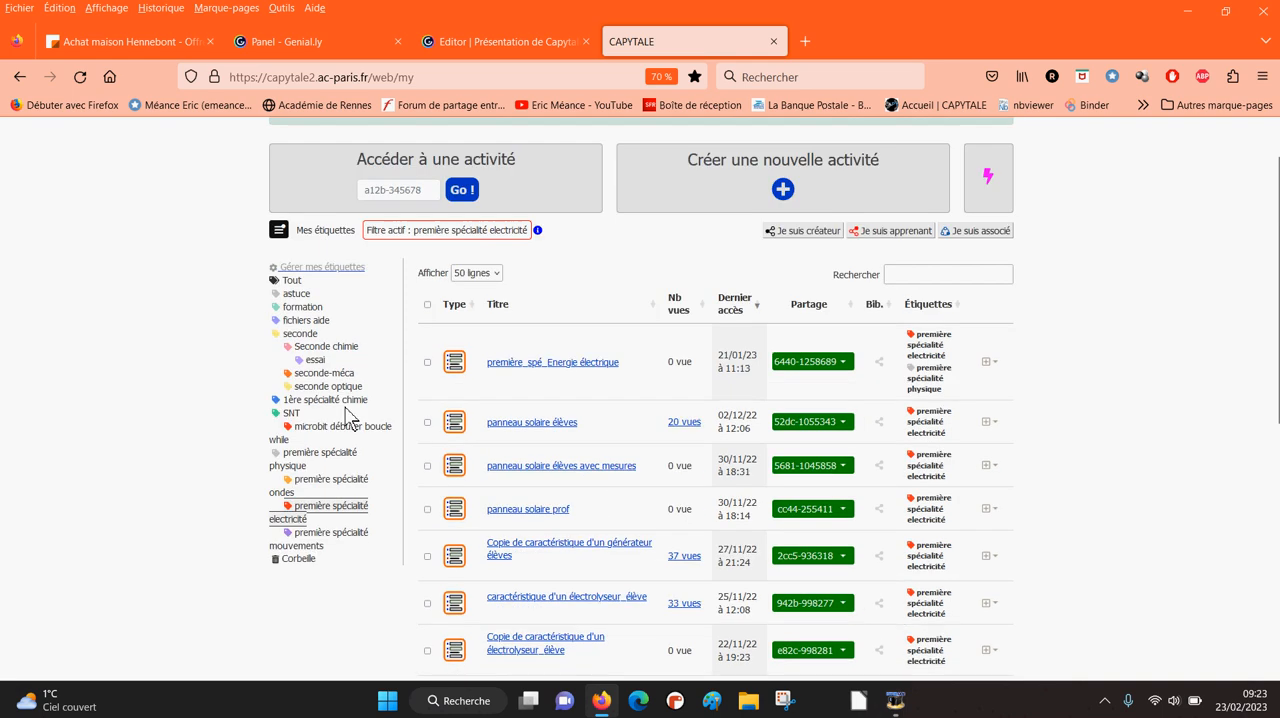
pyautogui.click(313, 362)
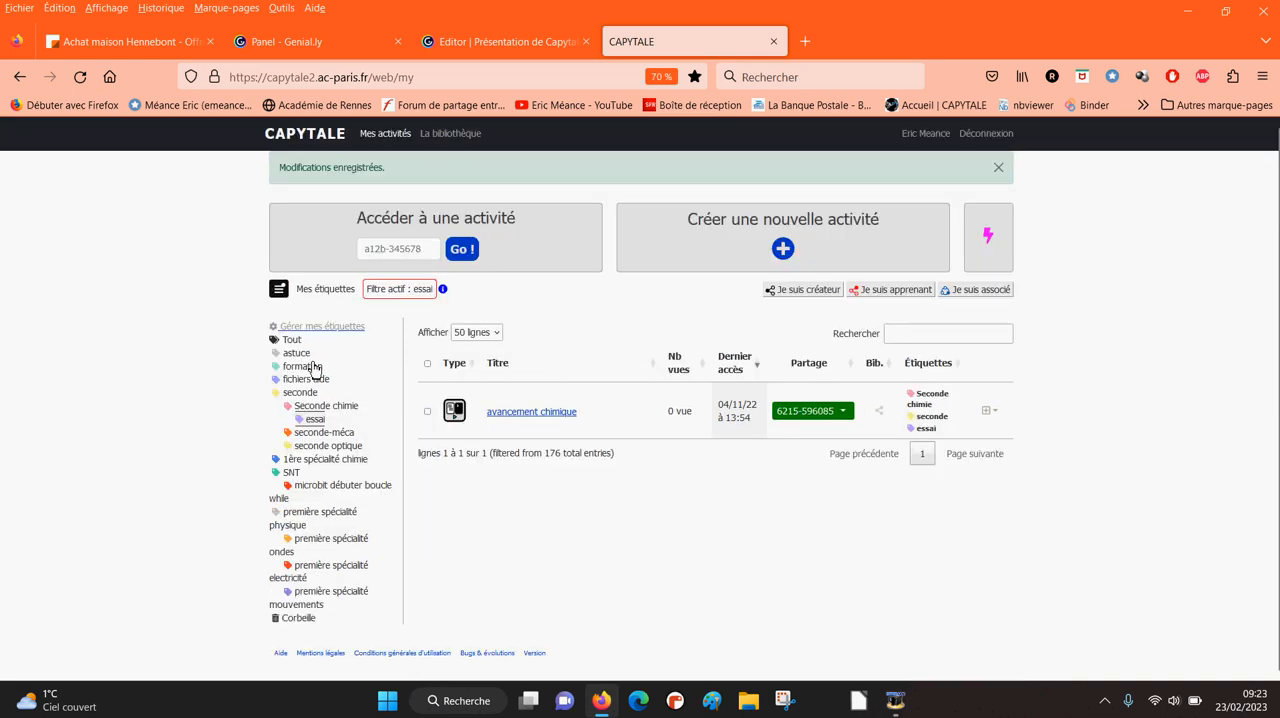
pyautogui.click(308, 382)
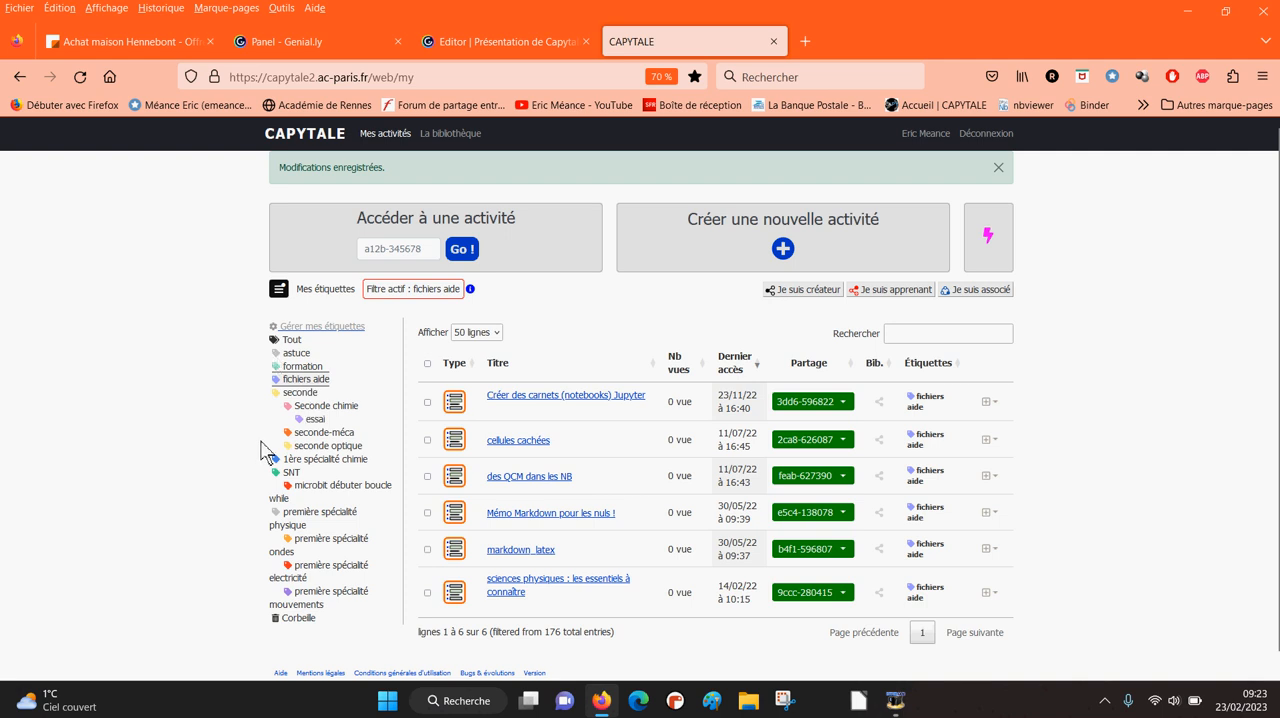
# - Add a private tag named maths with the yellow colour at root level and save it back to the tag list
pyautogui.click(340, 328)
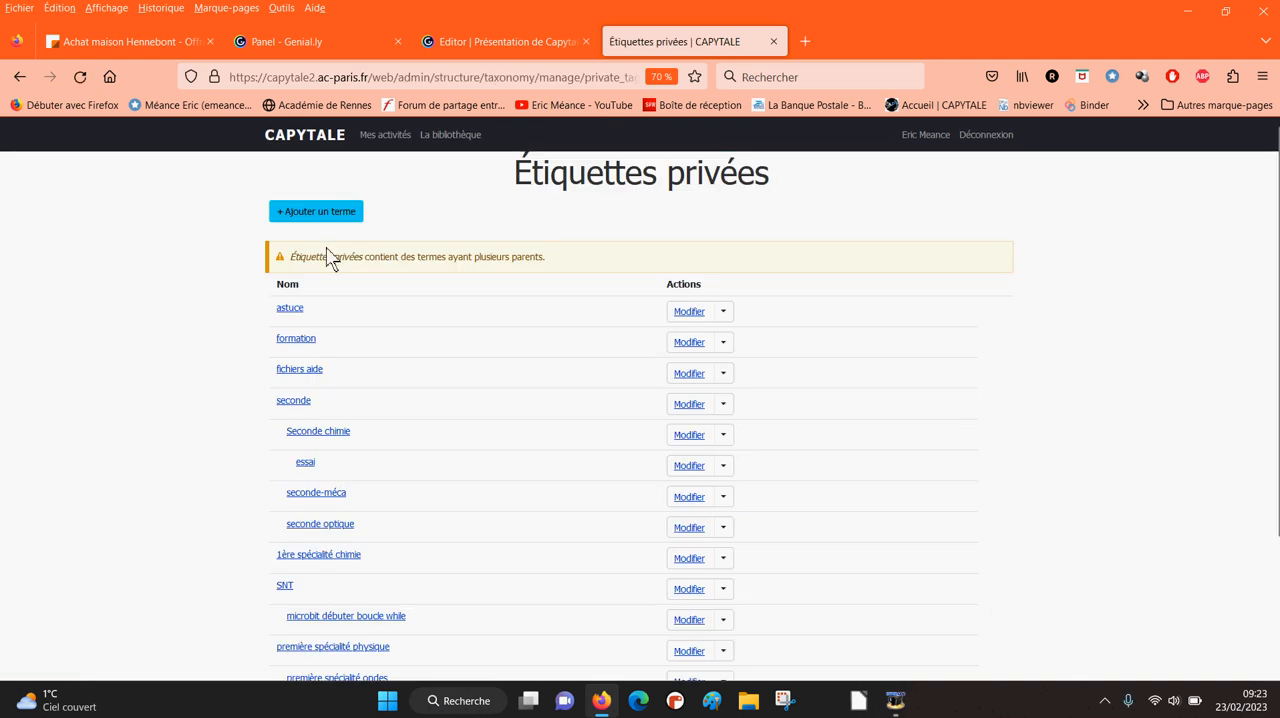
pyautogui.click(331, 213)
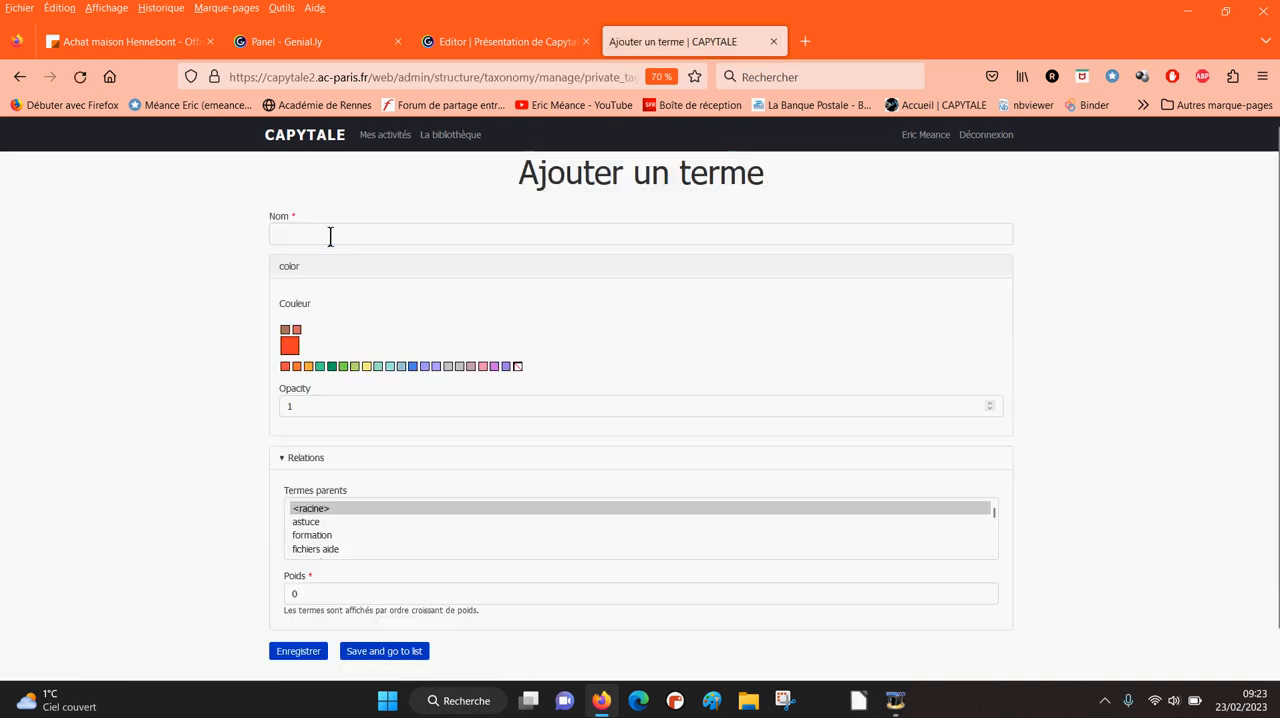
pyautogui.click(330, 234)
pyautogui.write('mat')
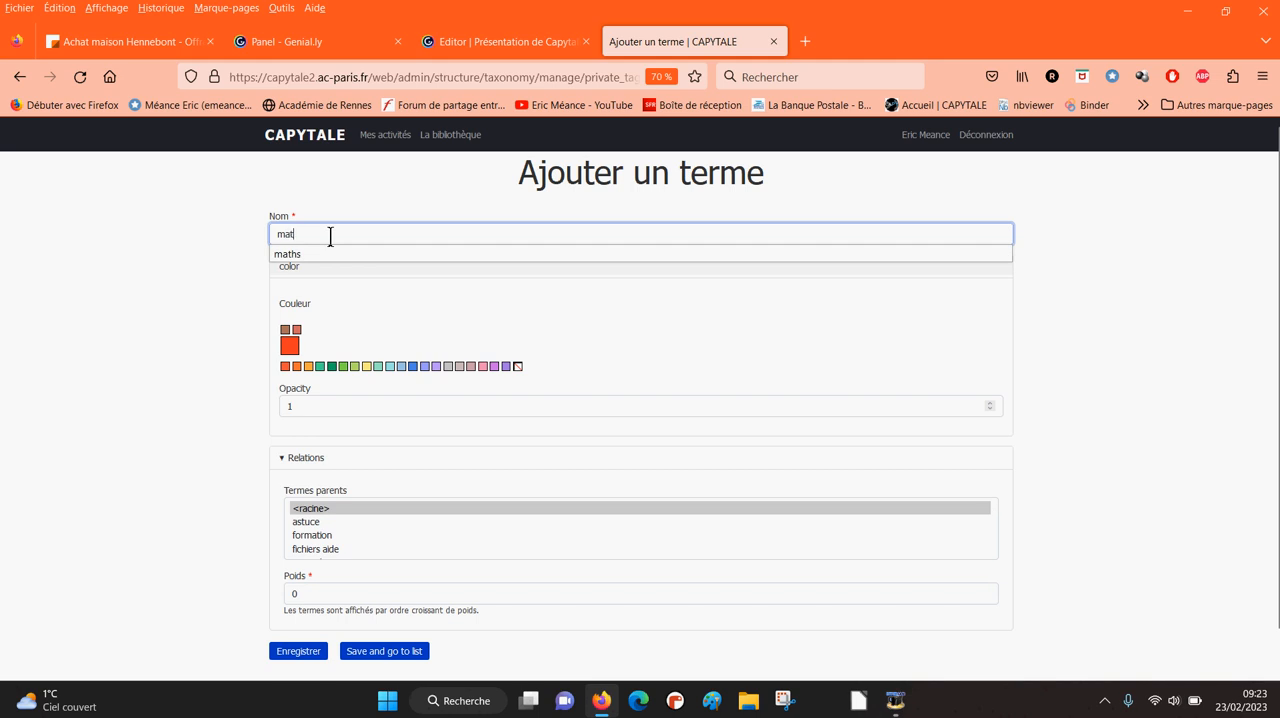
pyautogui.write('hs')
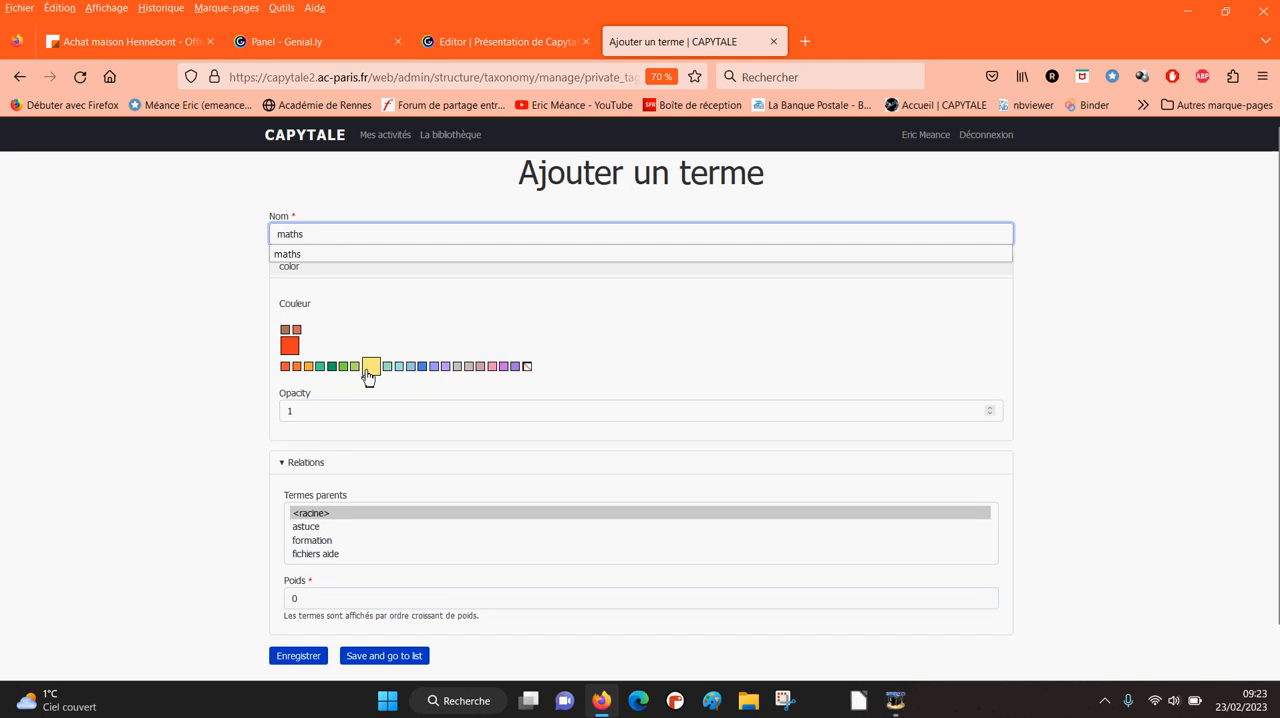
pyautogui.click(368, 372)
pyautogui.scroll(-2, 360, 640)
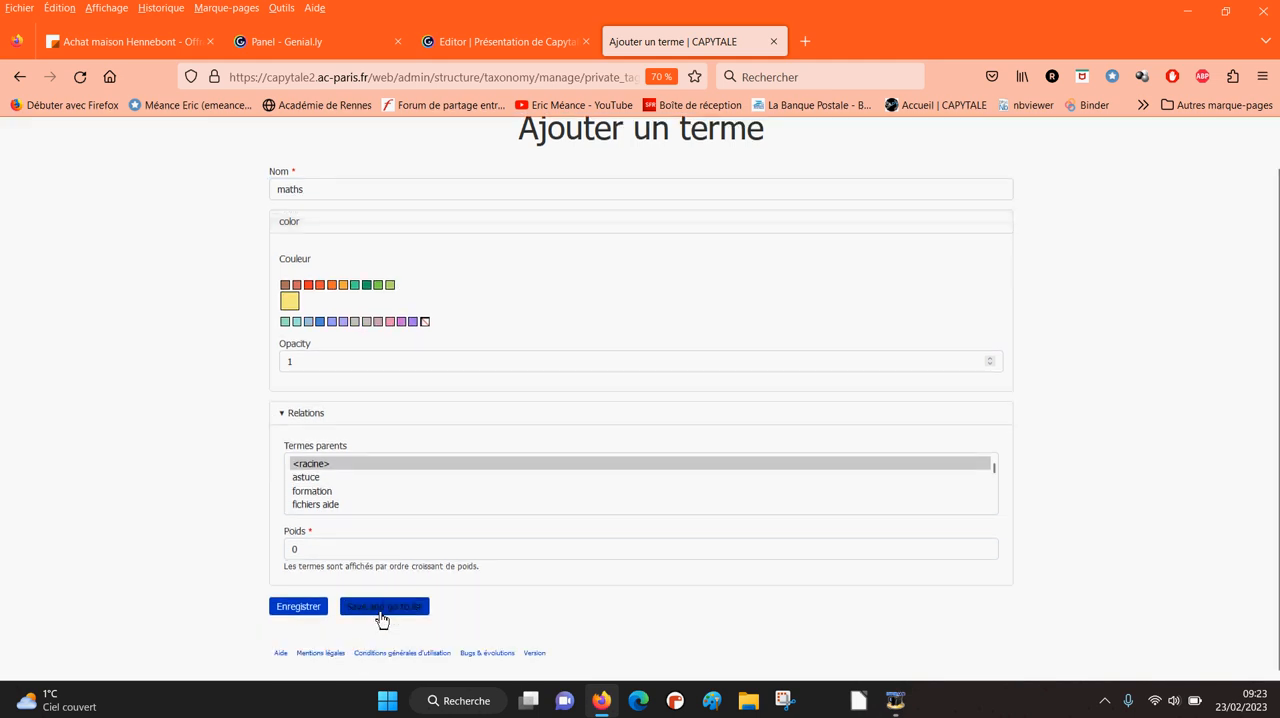
pyautogui.click(381, 612)
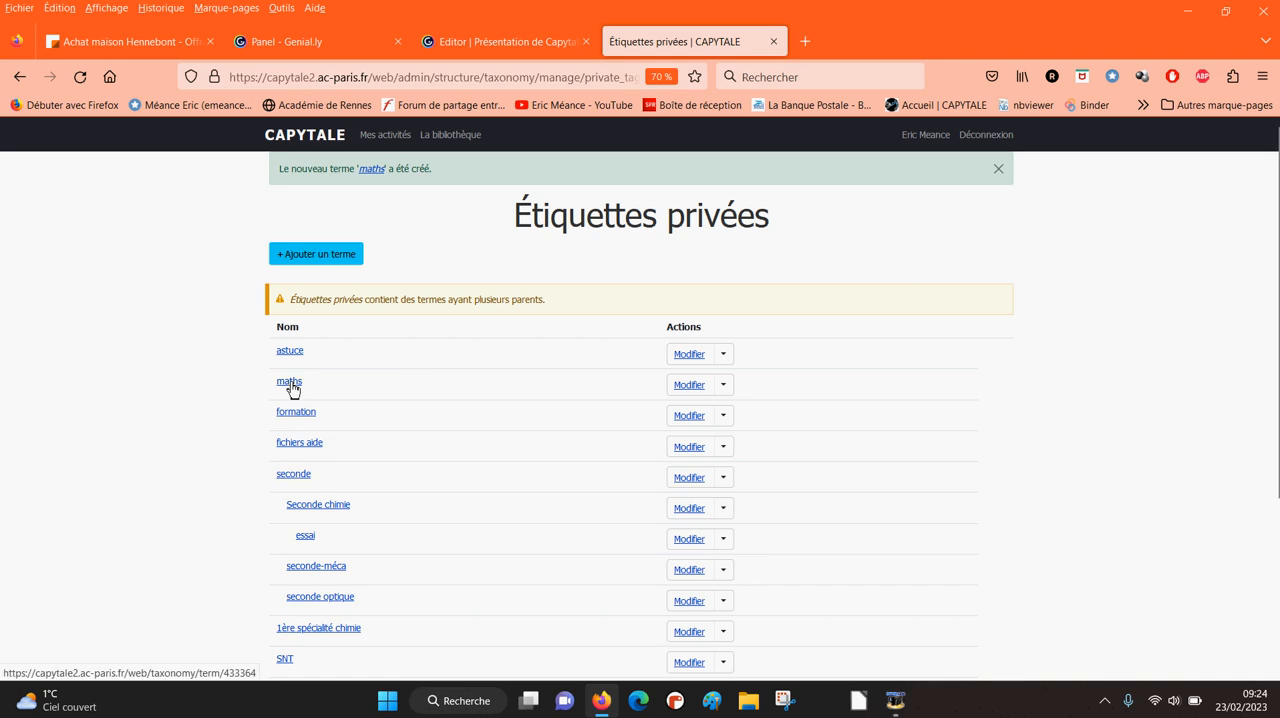
# - Add a private tag named géométrie with the light violet-blue colour and maths as its parent, and save it to the list
pyautogui.click(335, 256)
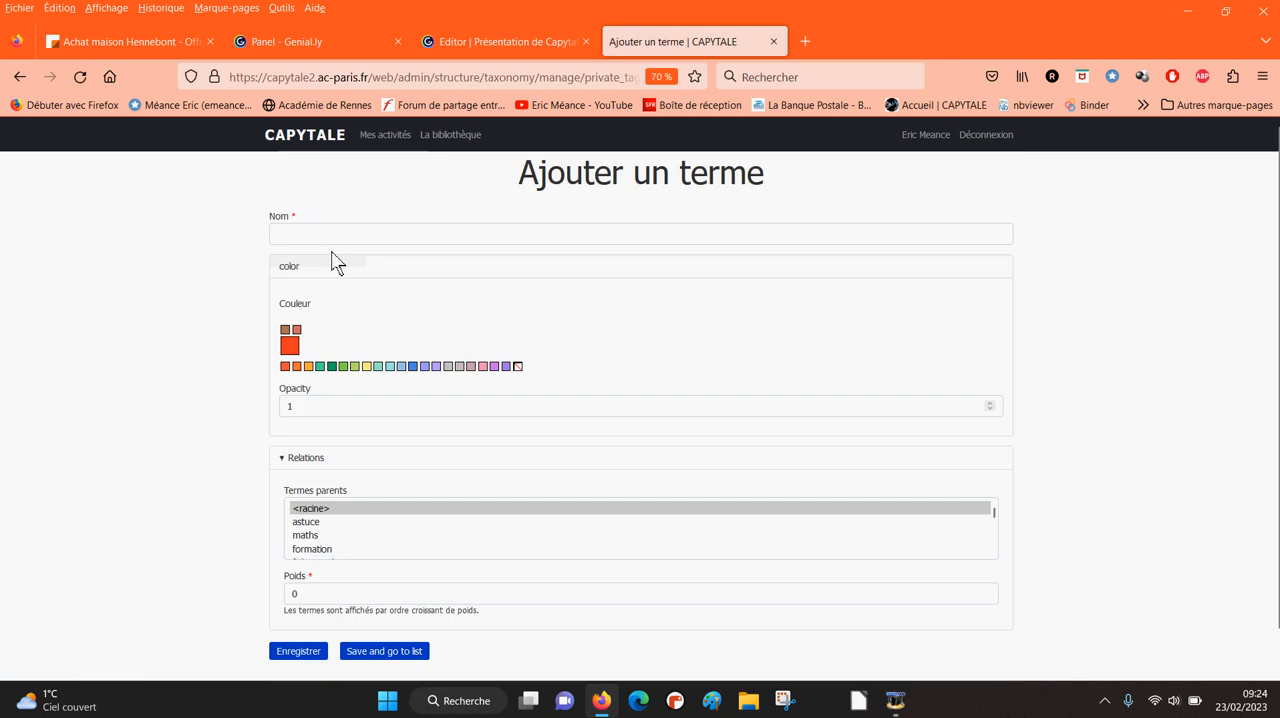
pyautogui.click(329, 231)
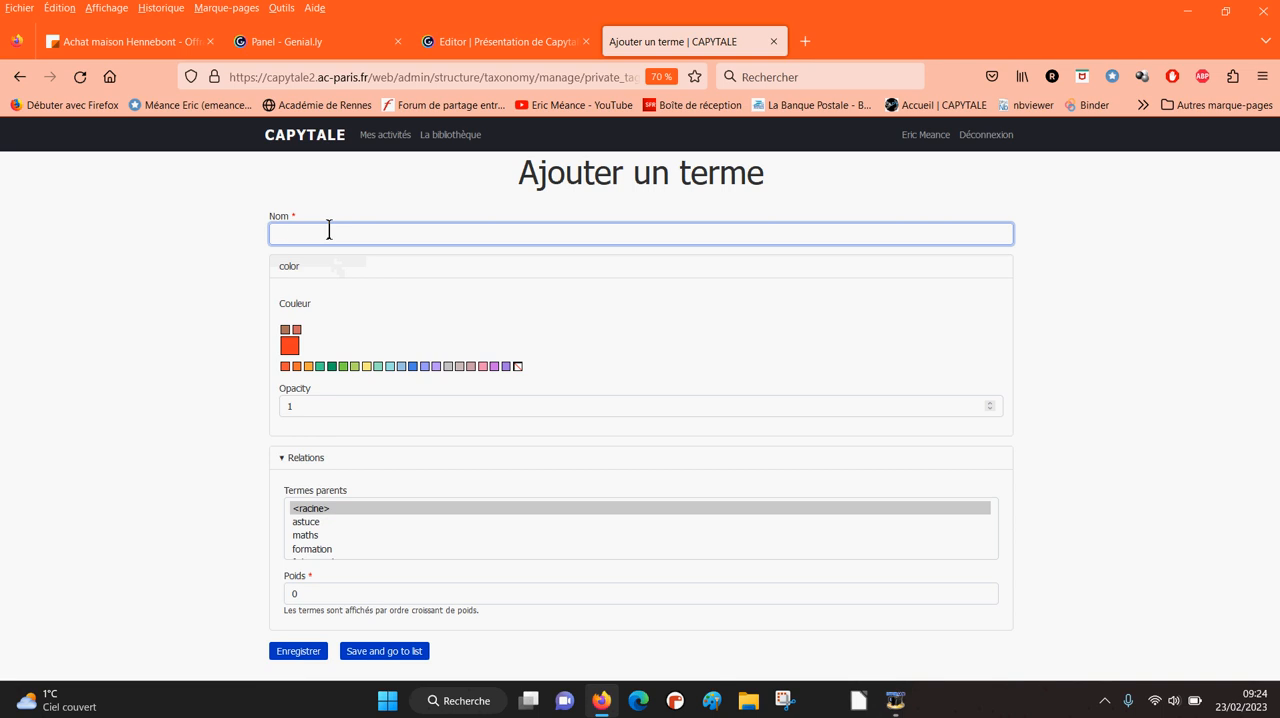
pyautogui.write('géomé')
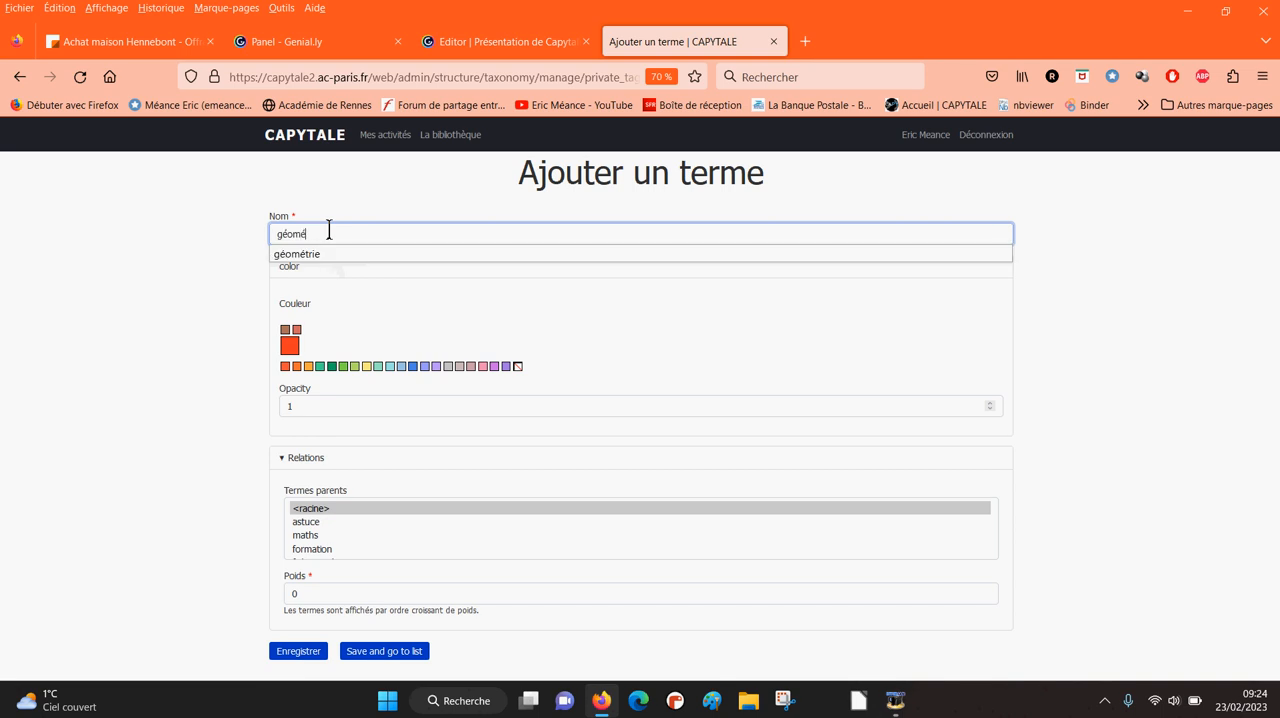
pyautogui.write('trie')
pyautogui.click(177, 297)
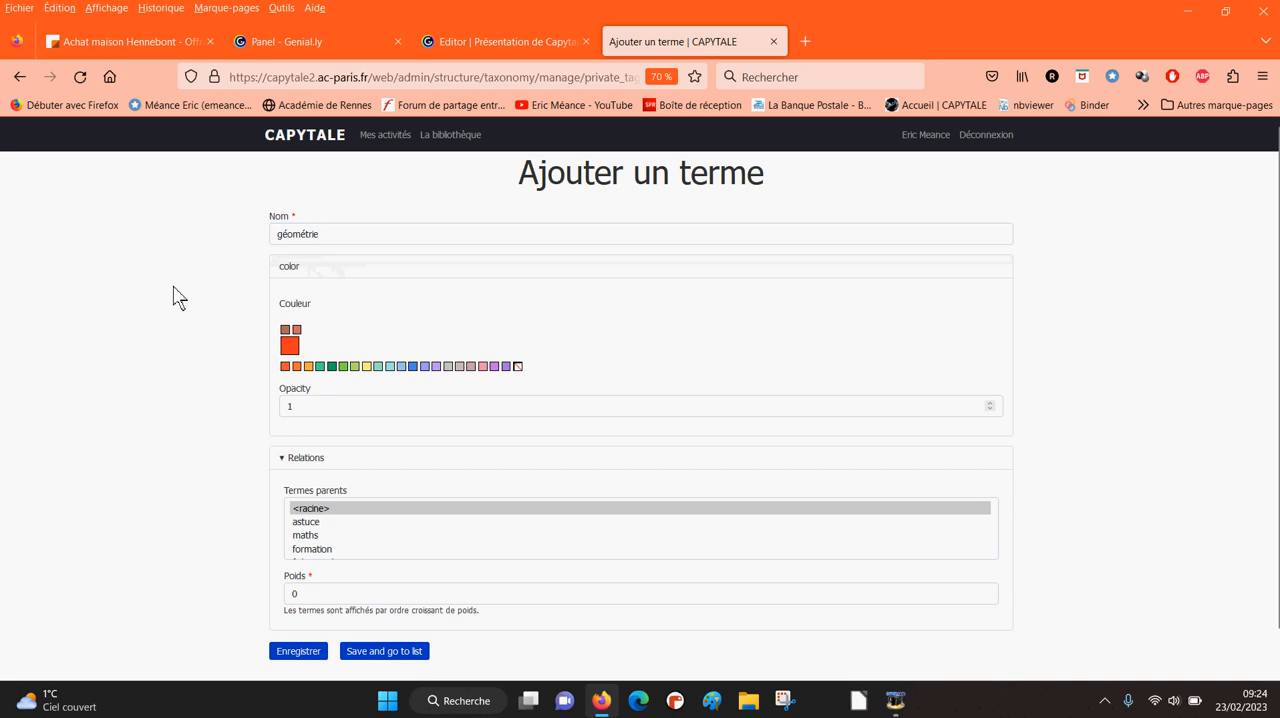
pyautogui.click(430, 367)
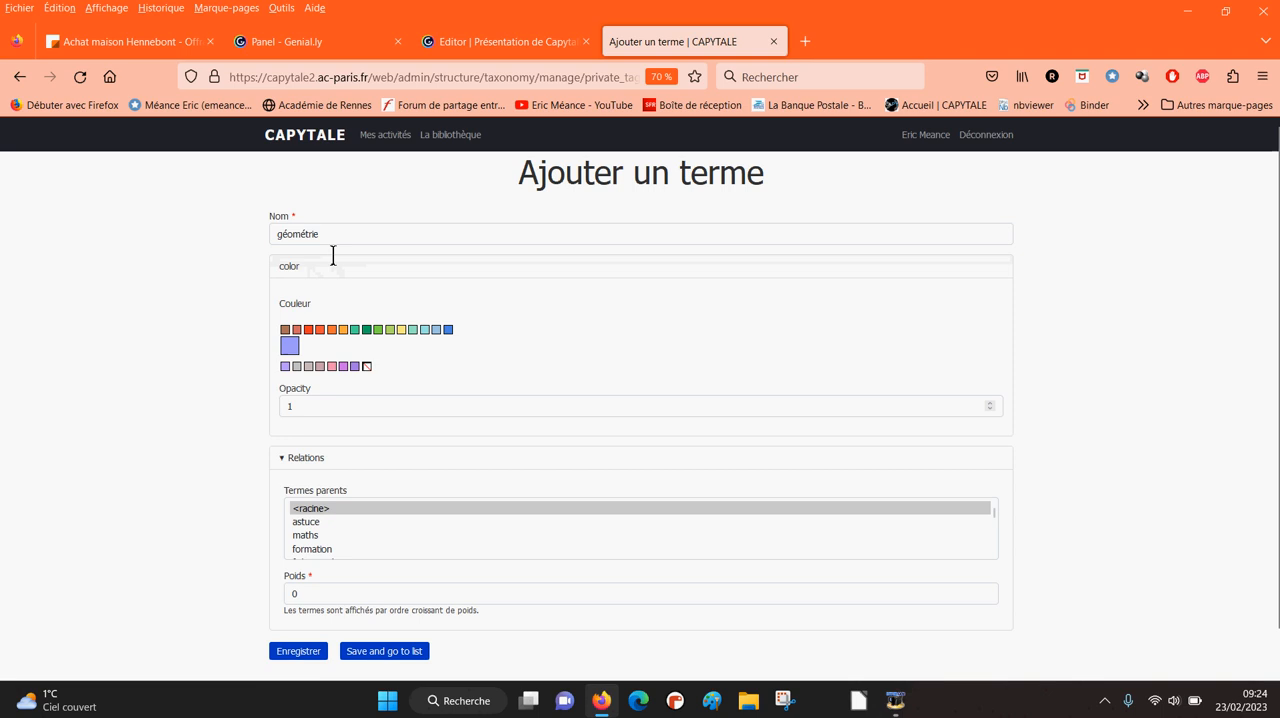
pyautogui.click(316, 537)
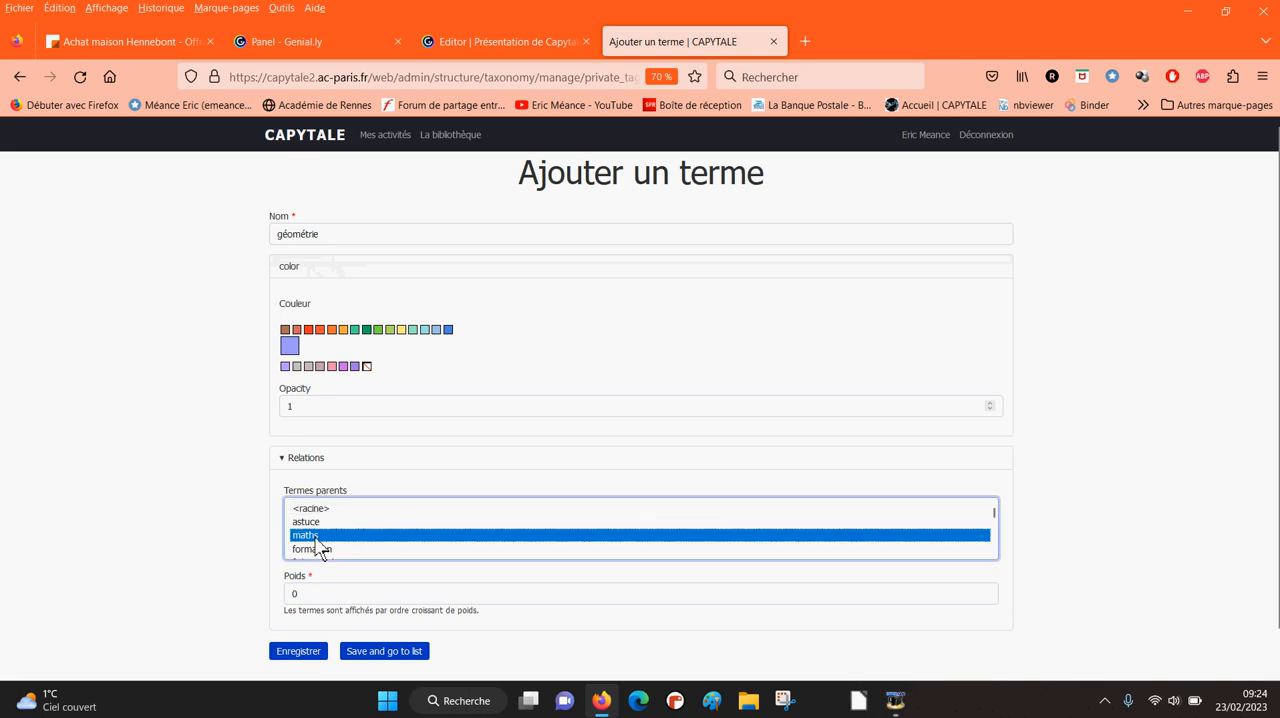
pyautogui.click(360, 655)
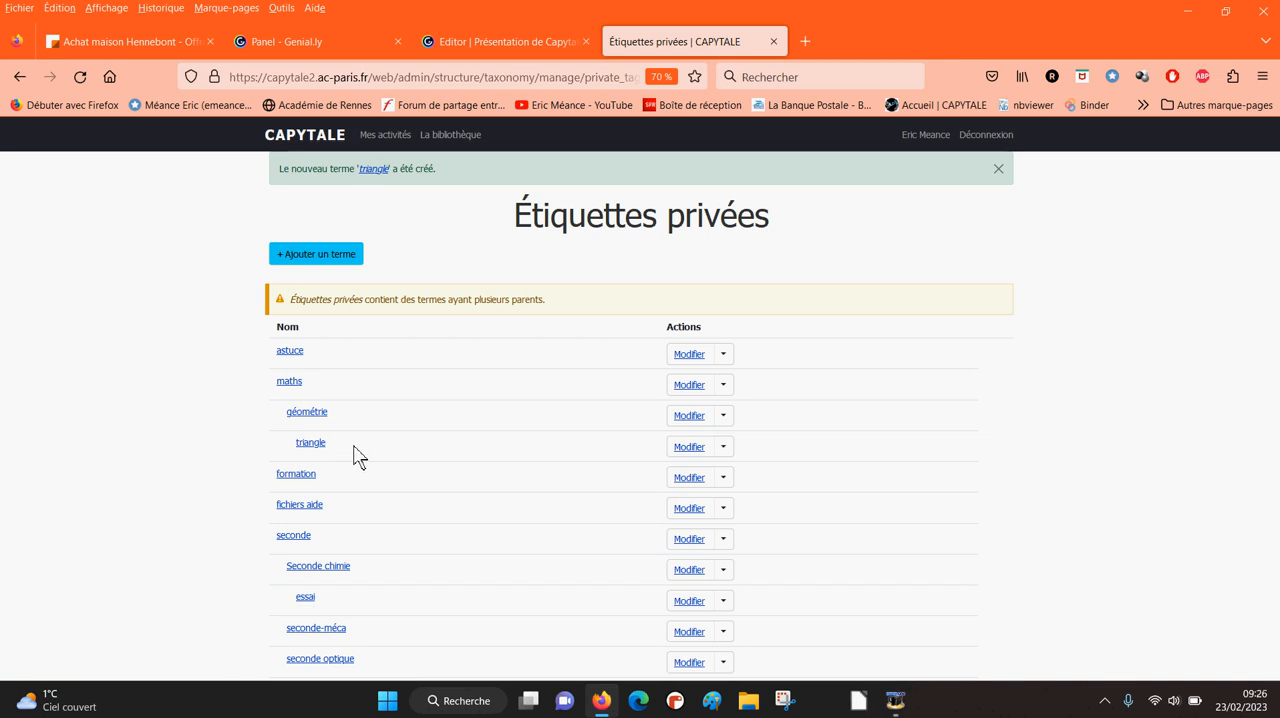
# - Go back to the list of own activities and filter it by the maths tag
pyautogui.click(396, 138)
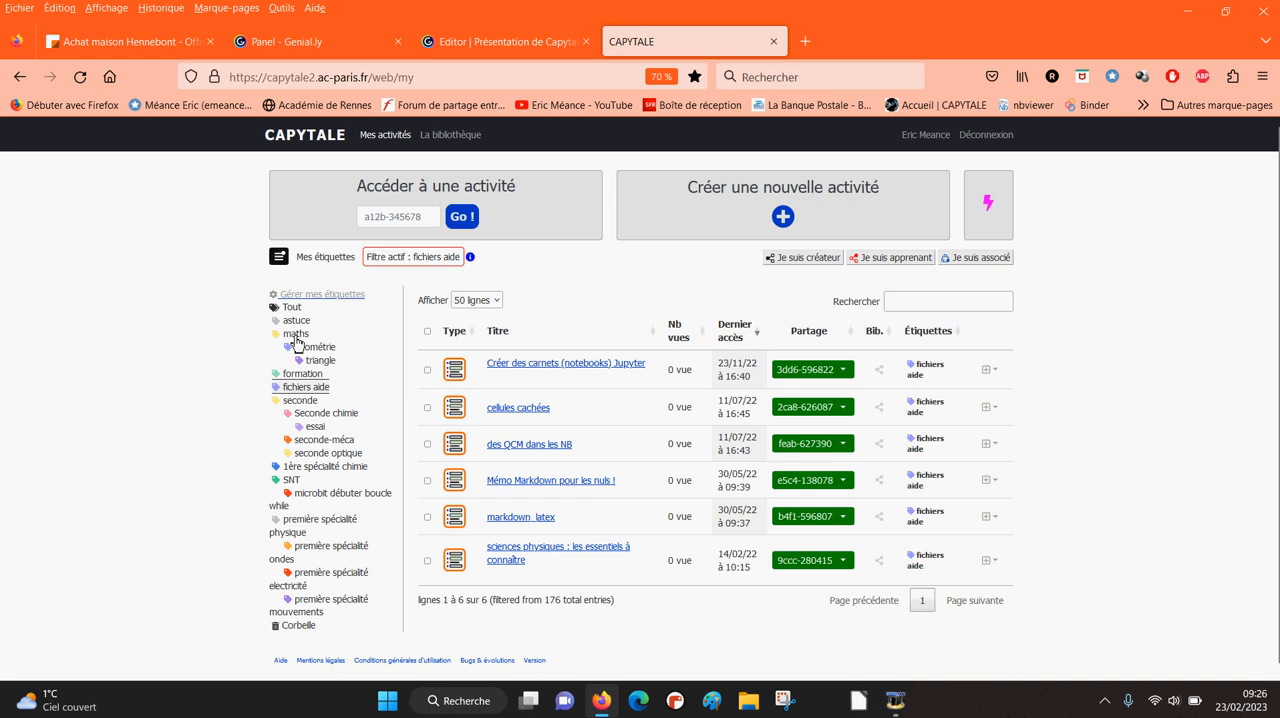
pyautogui.click(295, 336)
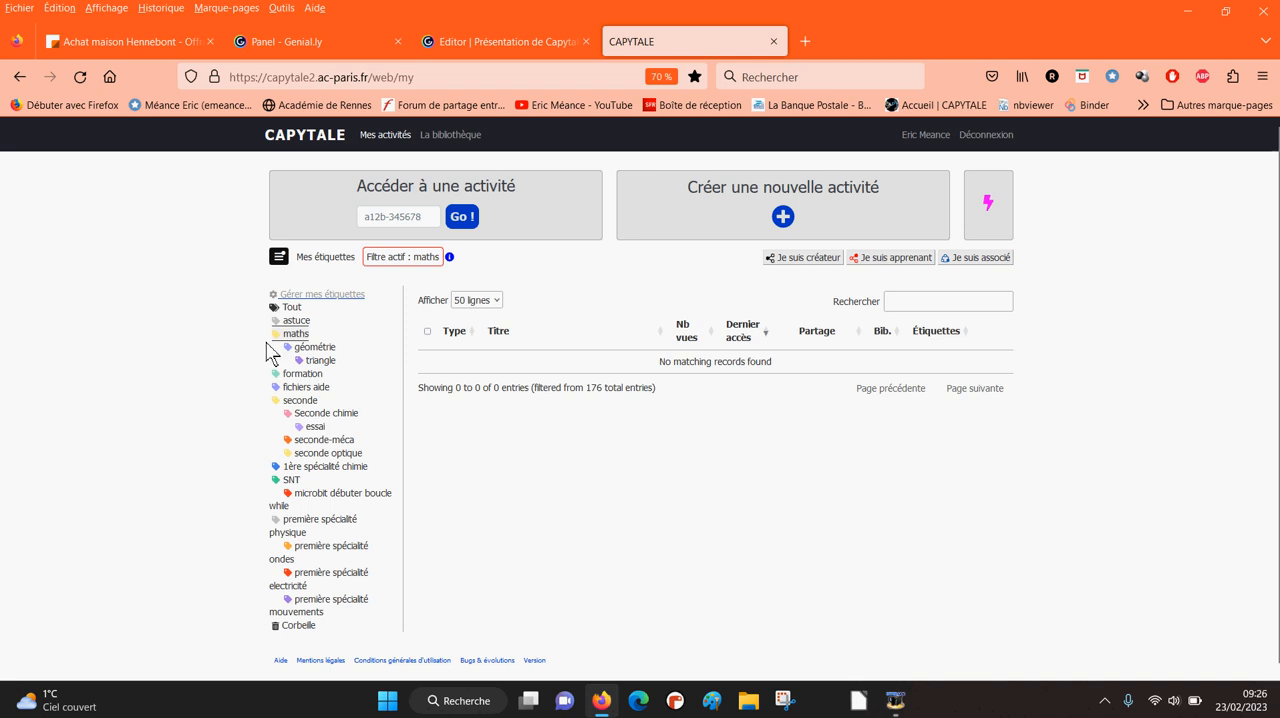
# - Start a new Notebook activity and title it trigo
pyautogui.click(781, 218)
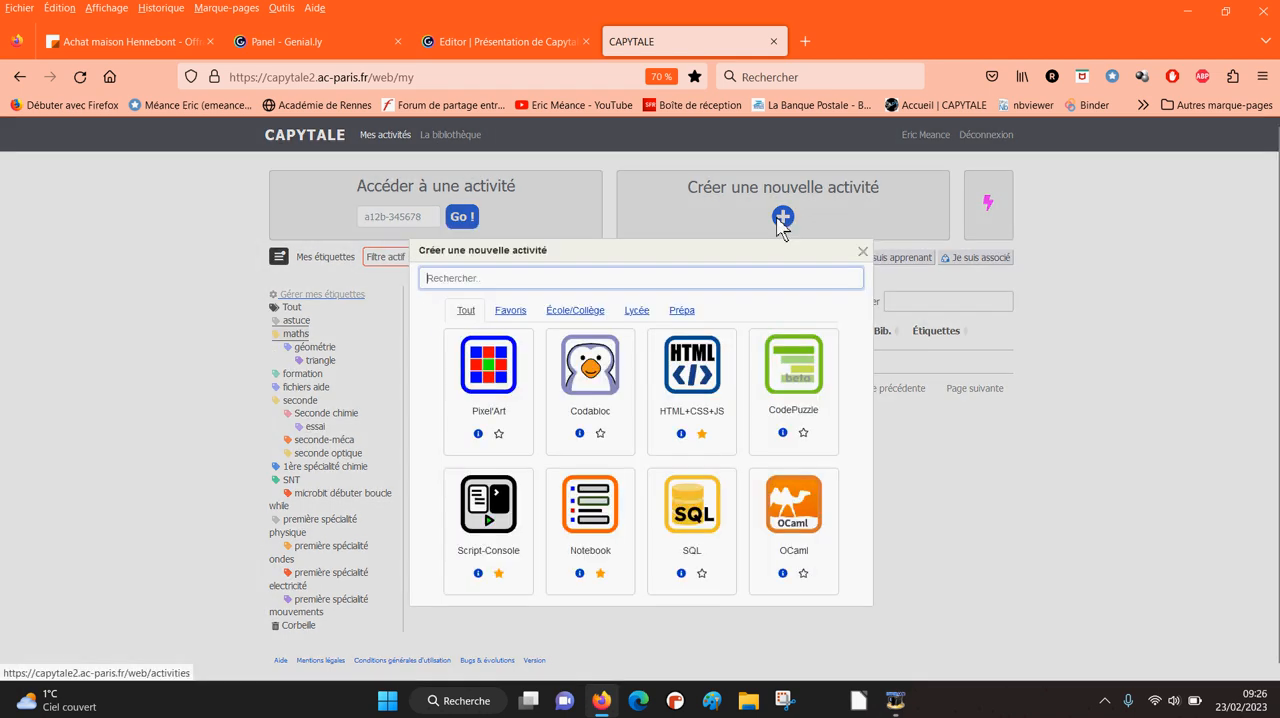
pyautogui.click(597, 535)
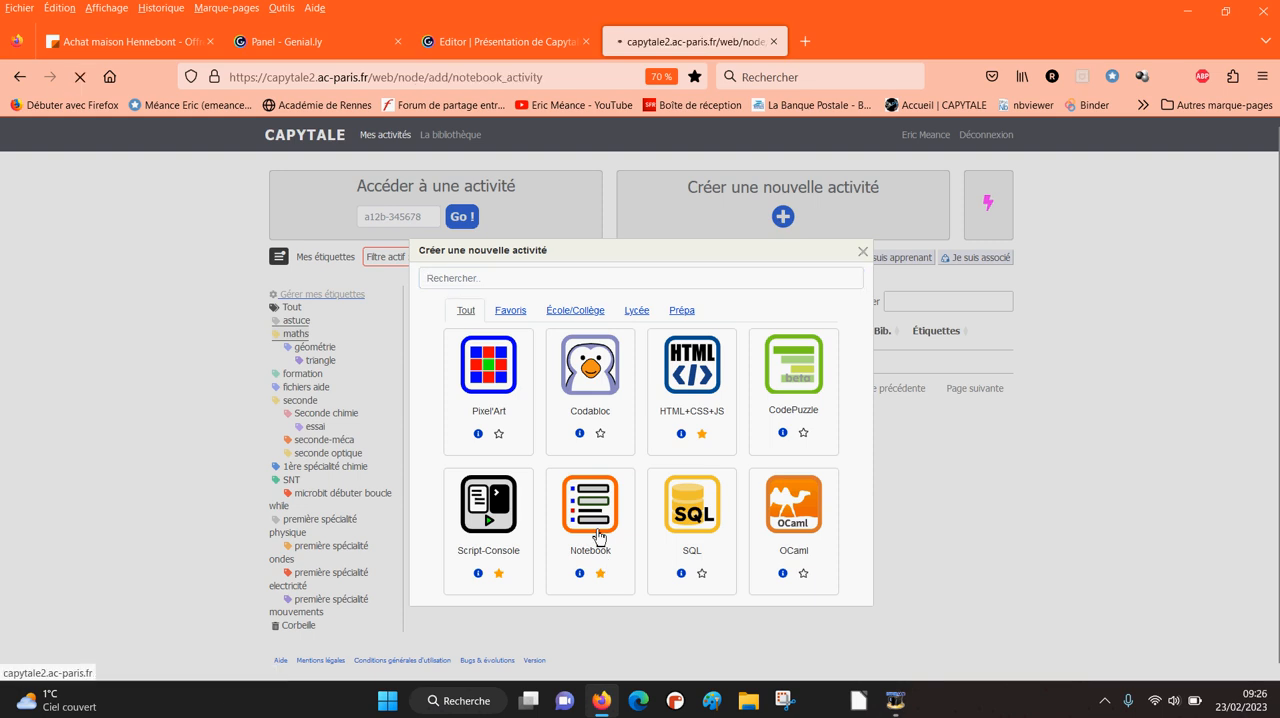
pyautogui.click(453, 242)
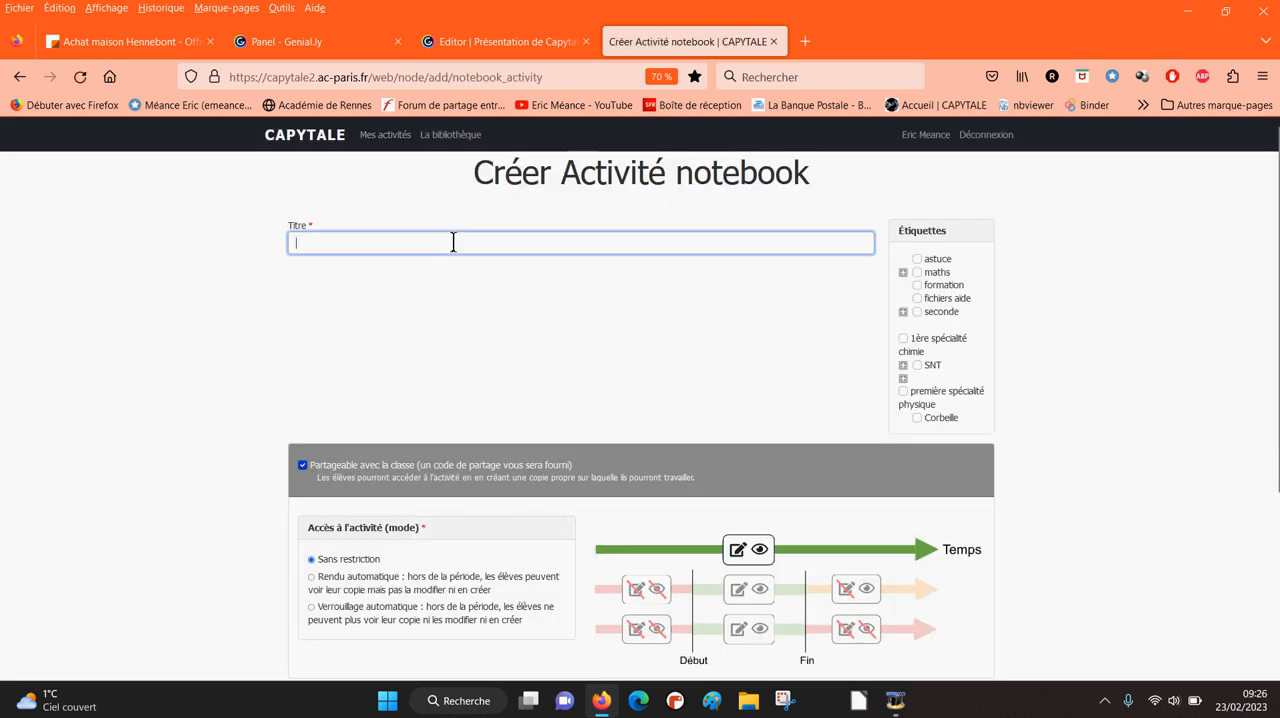
pyautogui.write('trigo')
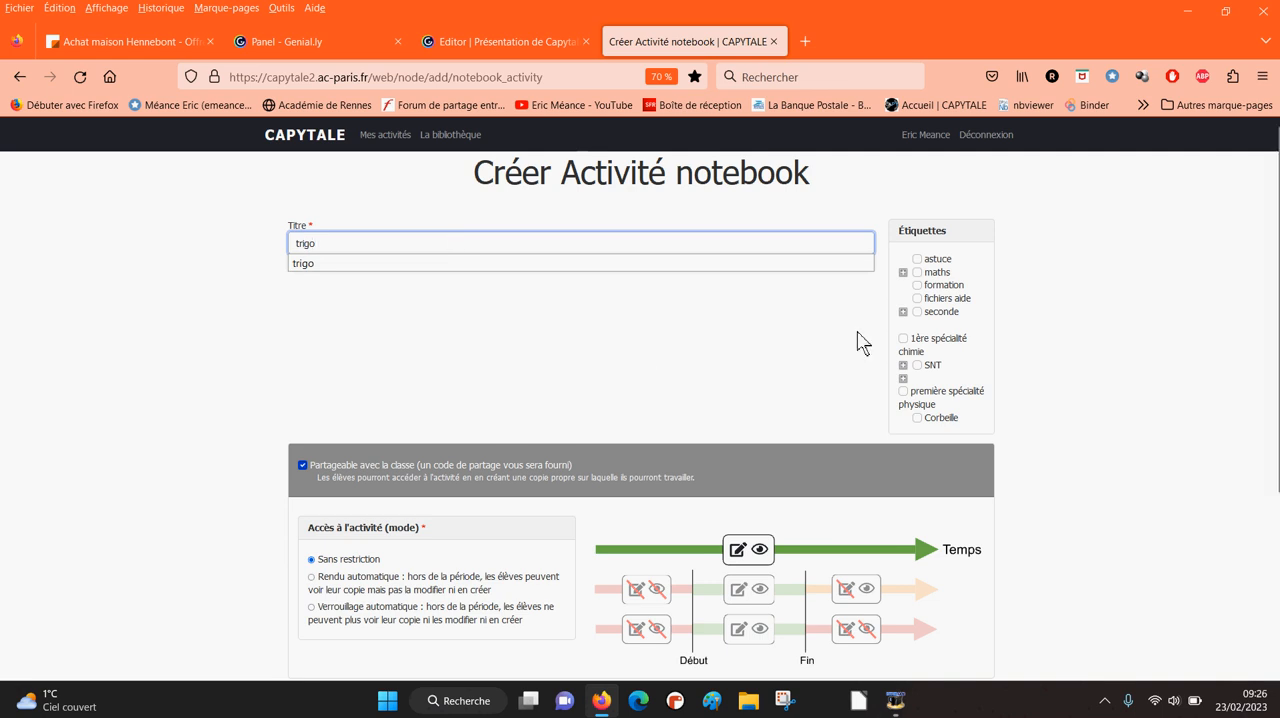
# - Assign the nested tags maths, géométrie and triangle to the trigo activity, then save and open it
pyautogui.click(903, 273)
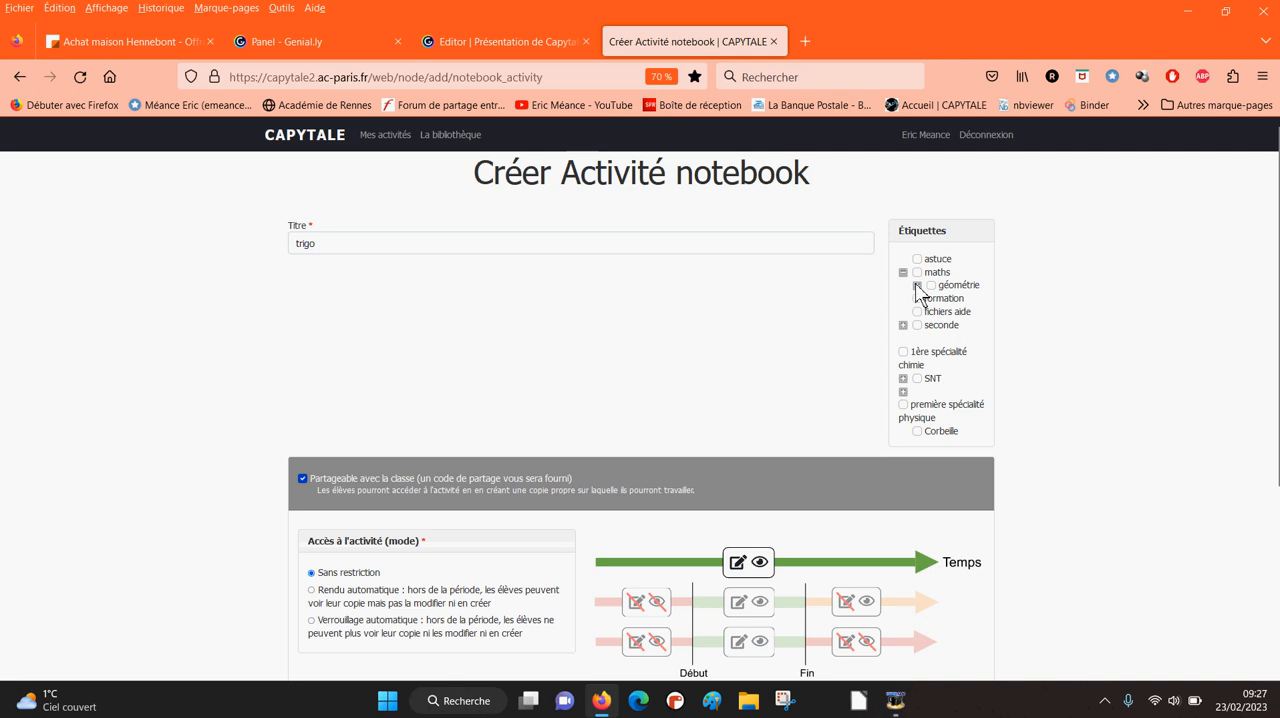
pyautogui.click(917, 286)
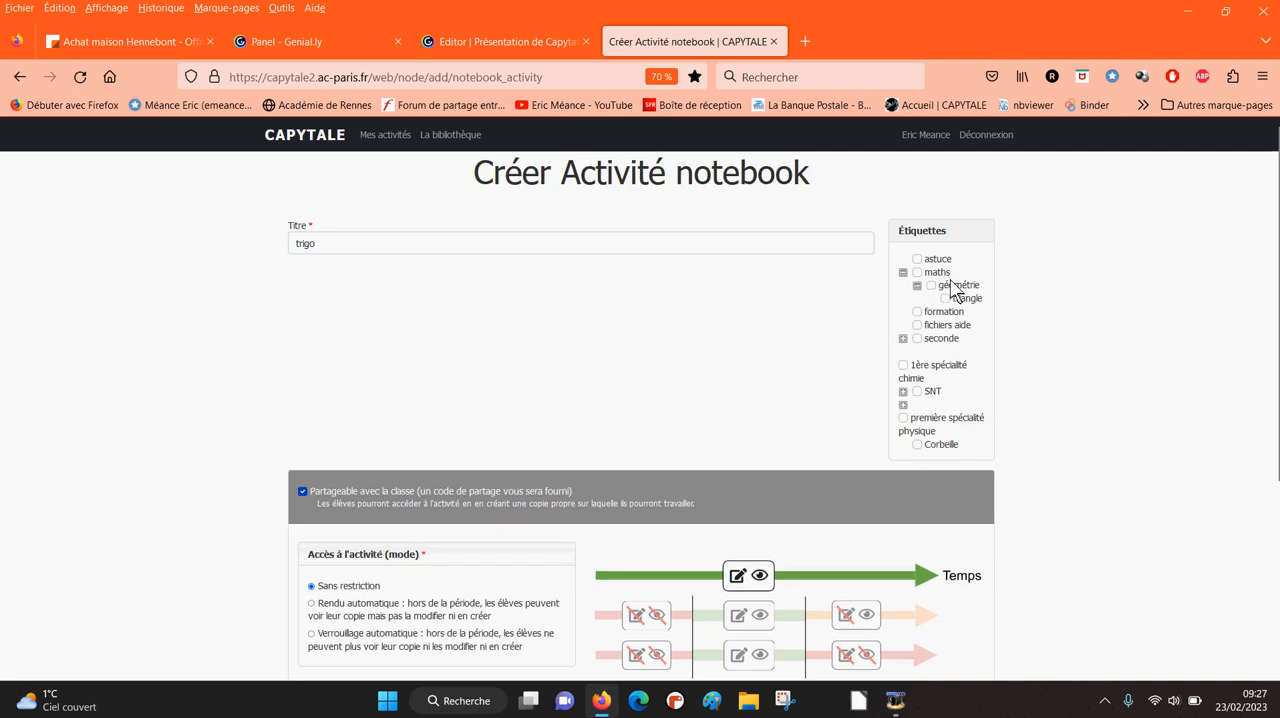
pyautogui.click(945, 299)
pyautogui.click(931, 286)
pyautogui.click(917, 273)
pyautogui.click(930, 285)
pyautogui.click(917, 273)
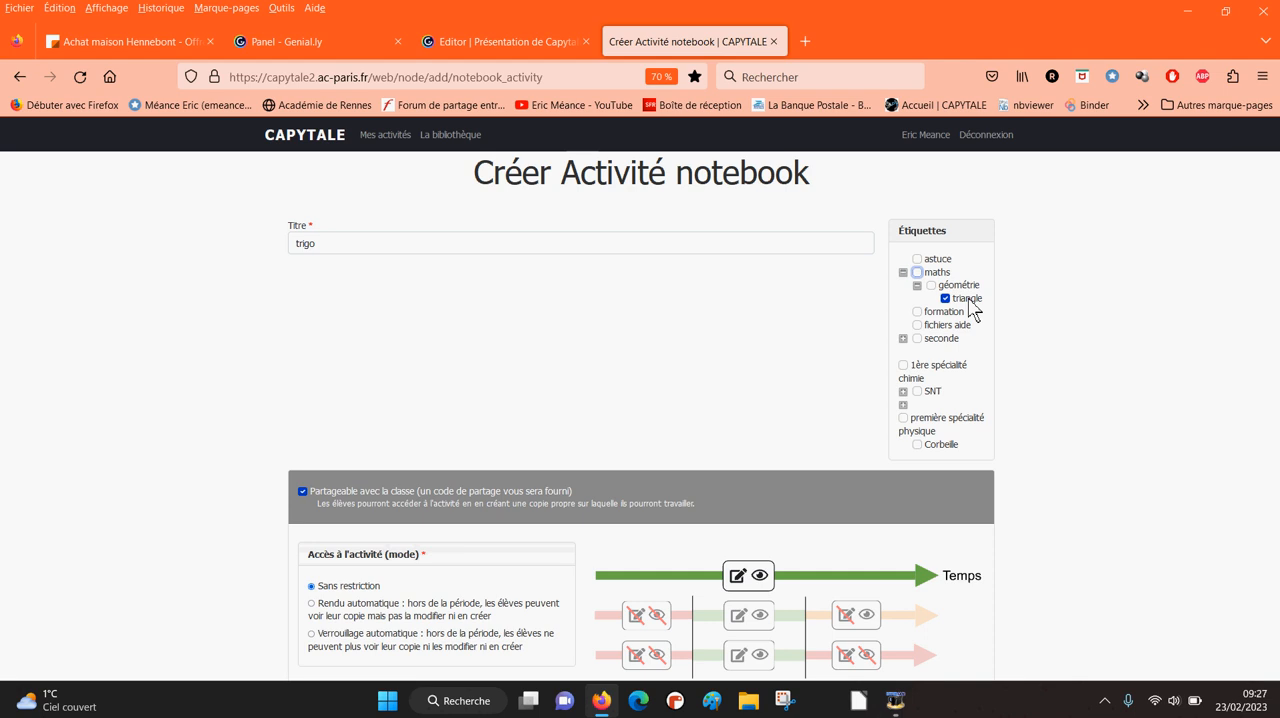
pyautogui.click(931, 286)
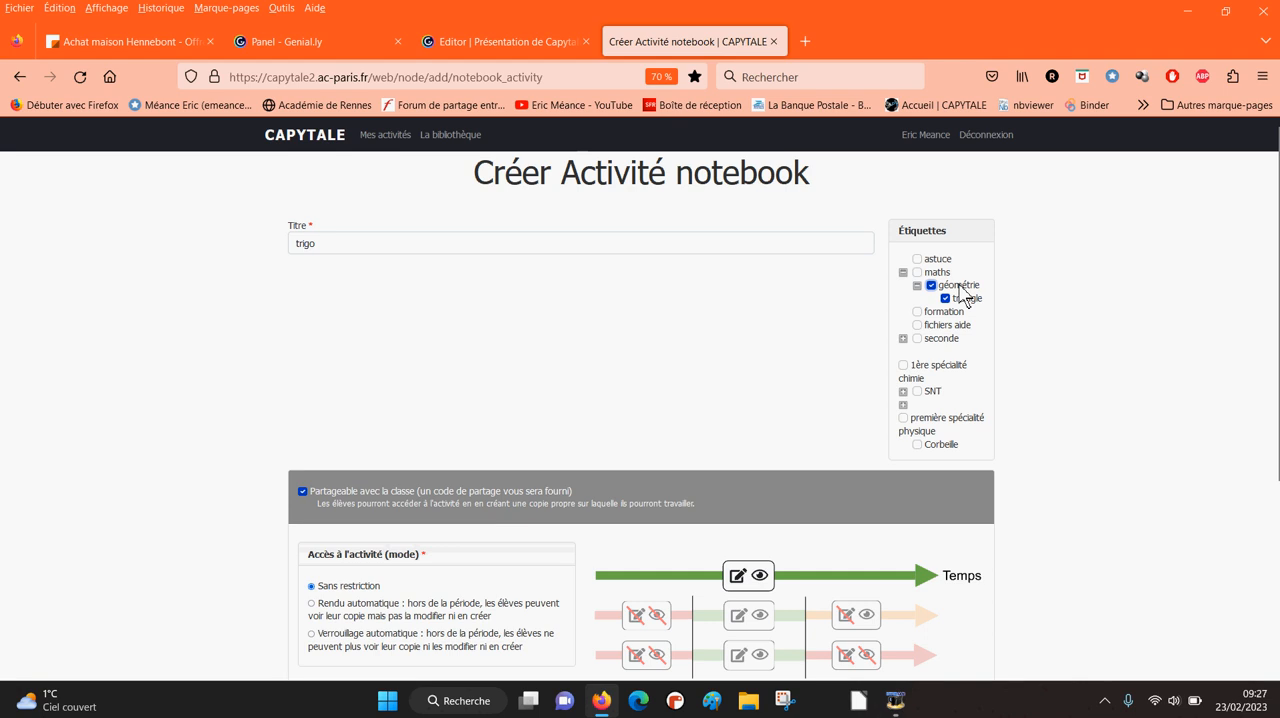
pyautogui.click(918, 273)
pyautogui.scroll(-5, 551, 309)
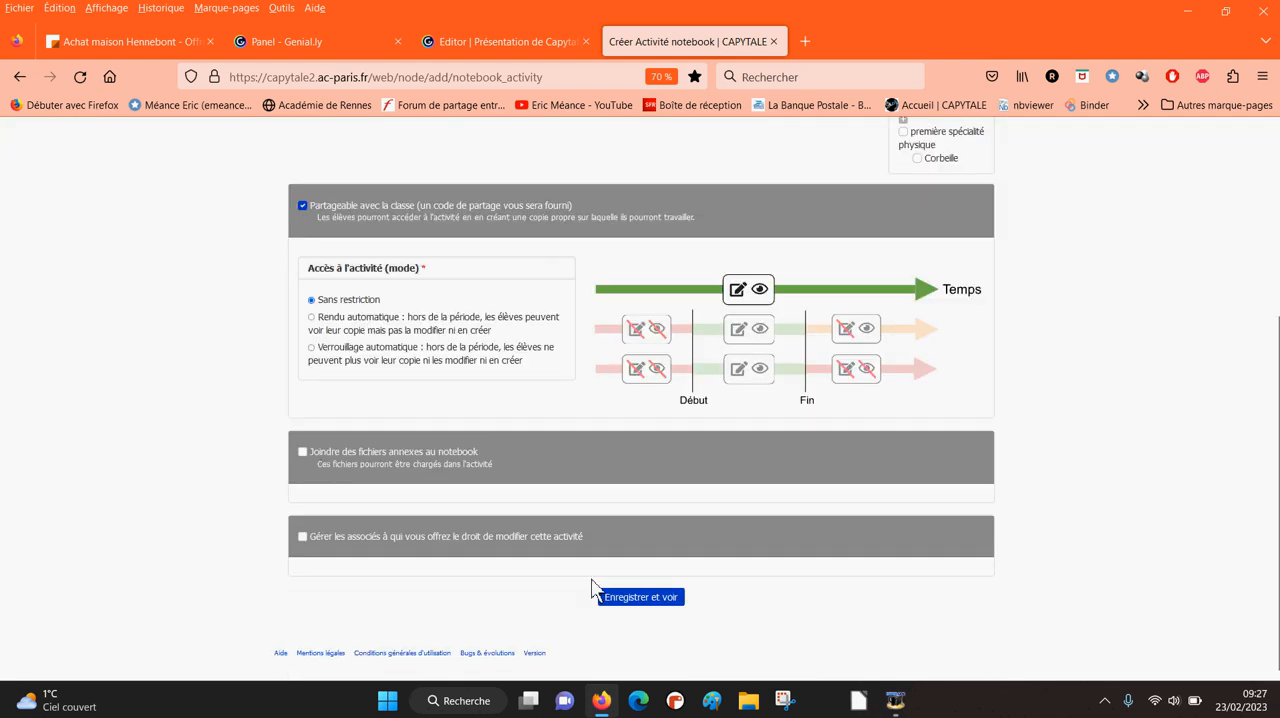
pyautogui.click(648, 600)
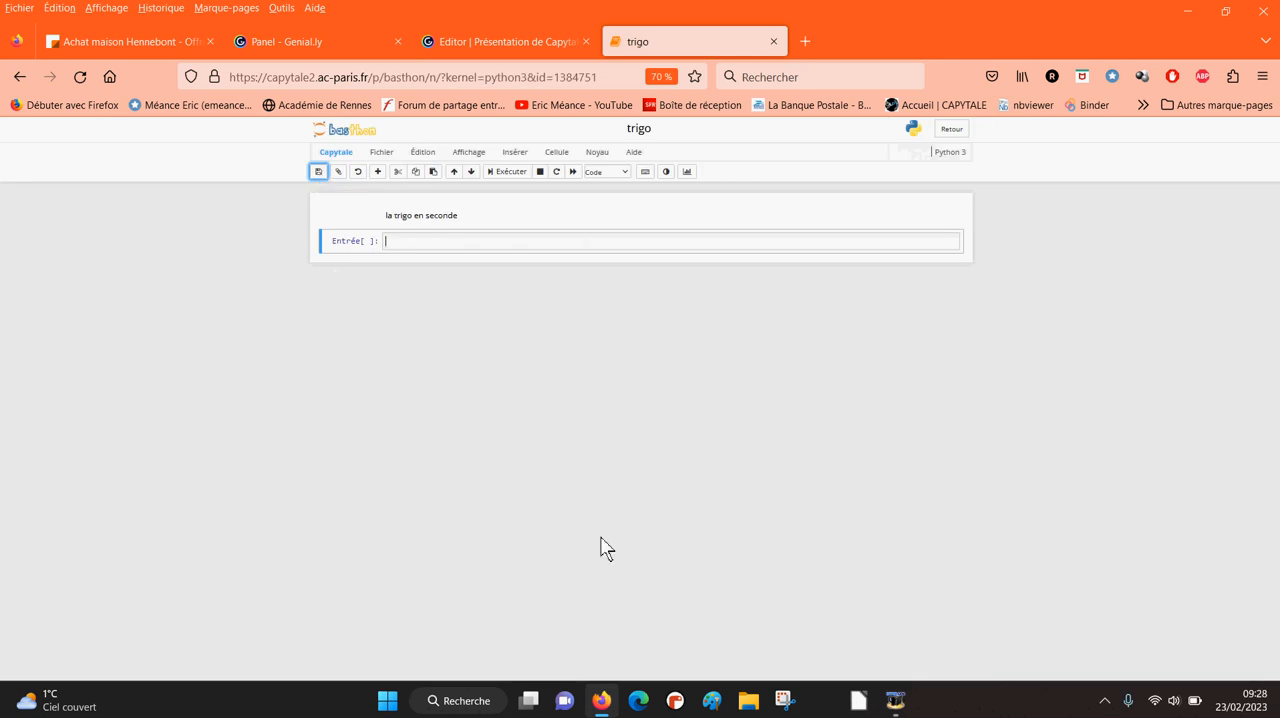
# - Save the trigo notebook and return to the activity list
pyautogui.click(318, 173)
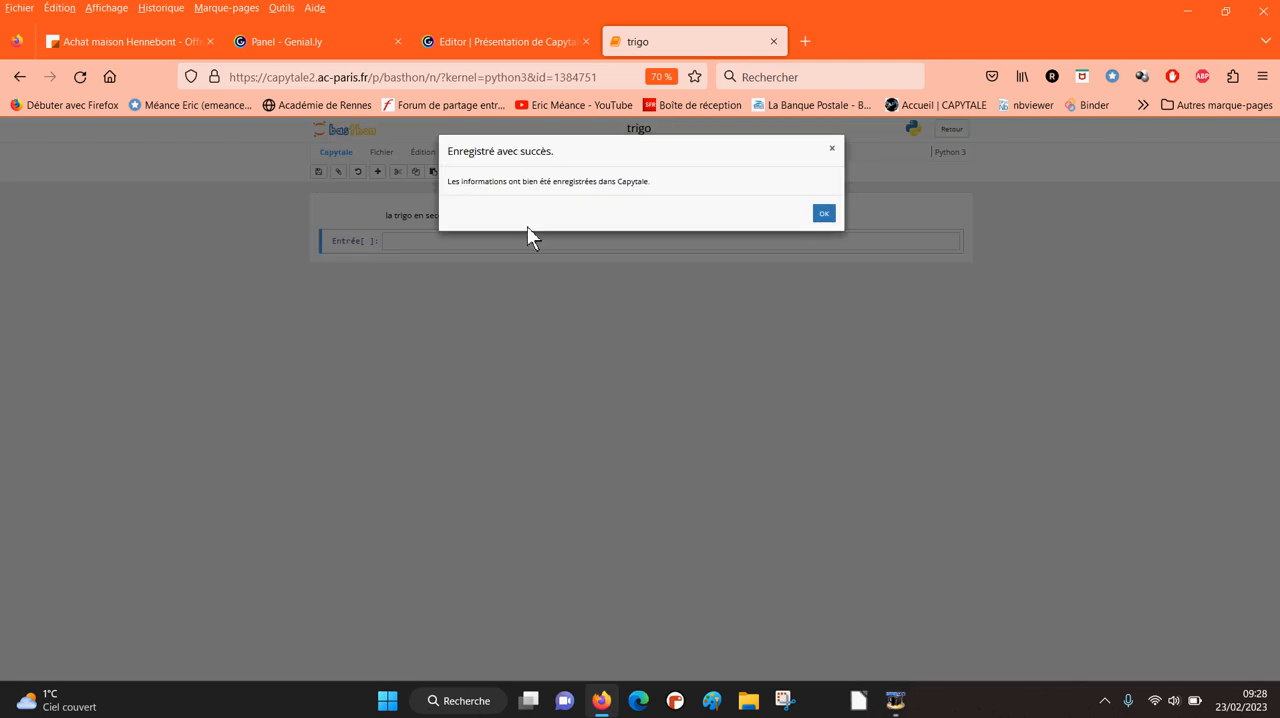
pyautogui.click(822, 218)
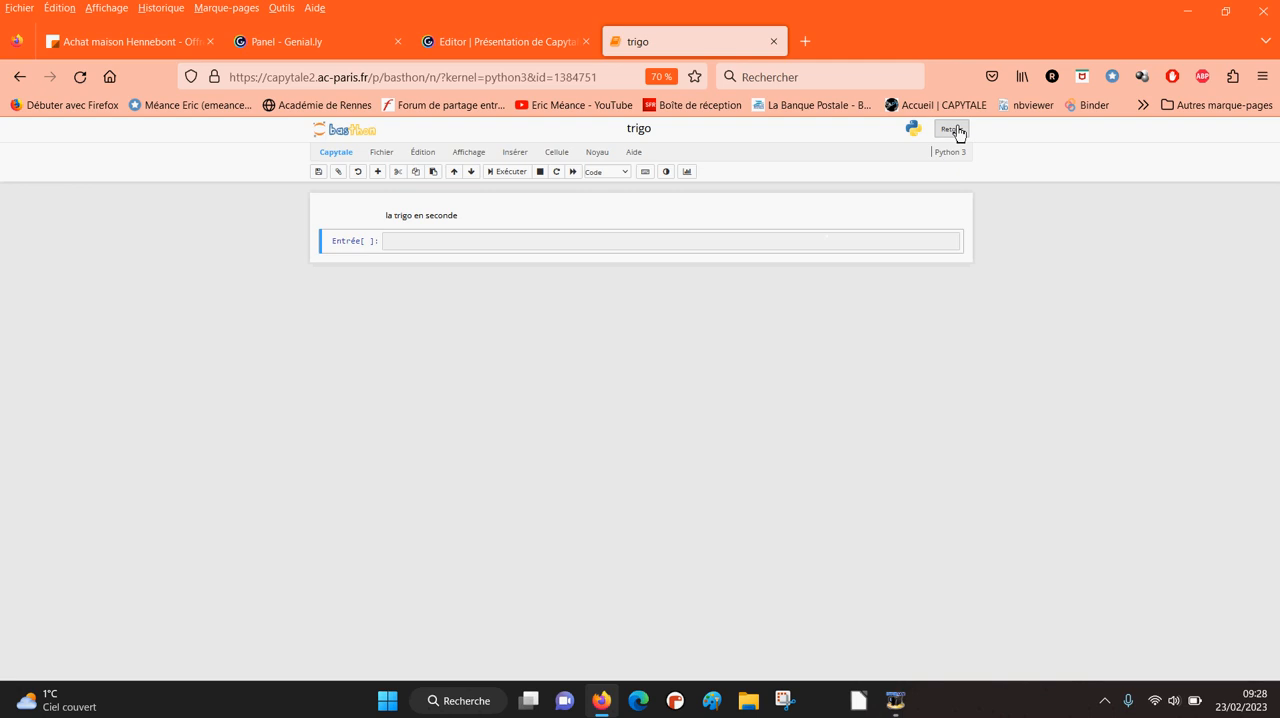
pyautogui.click(952, 130)
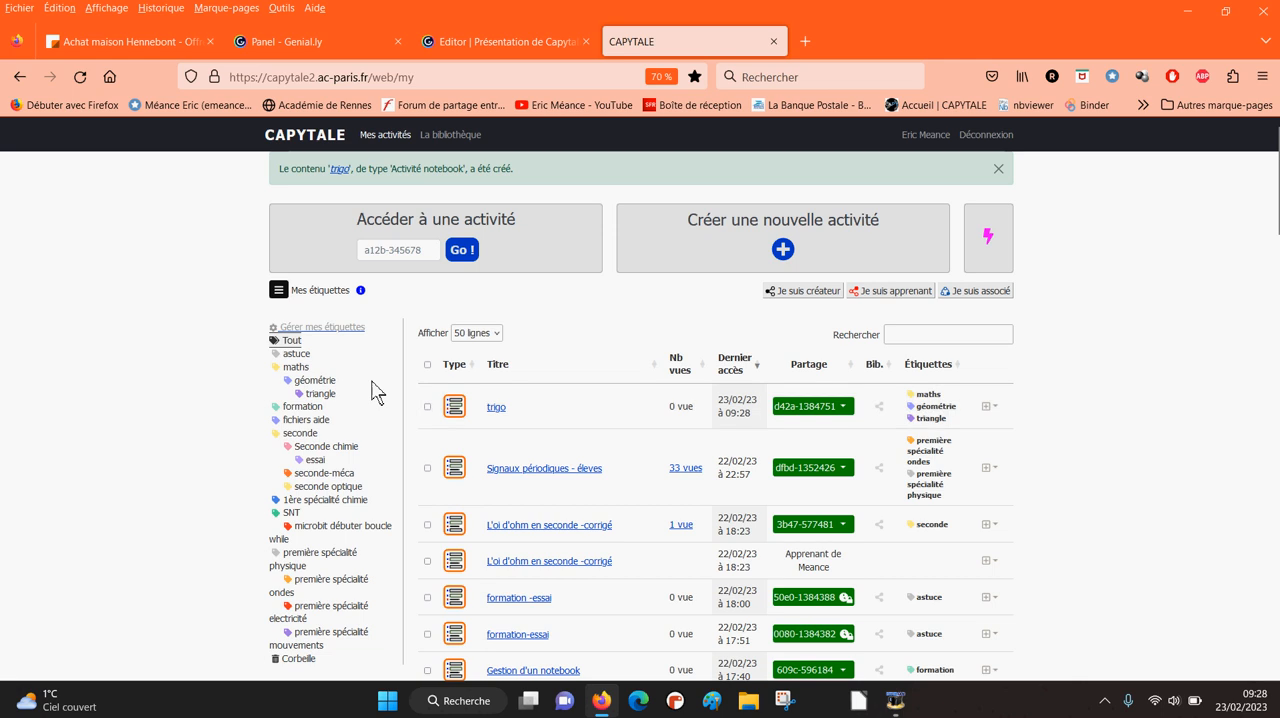
# - Filter the activities by maths, géométrie and triangle in turn to check where the trigo notebook is filed
pyautogui.click(297, 370)
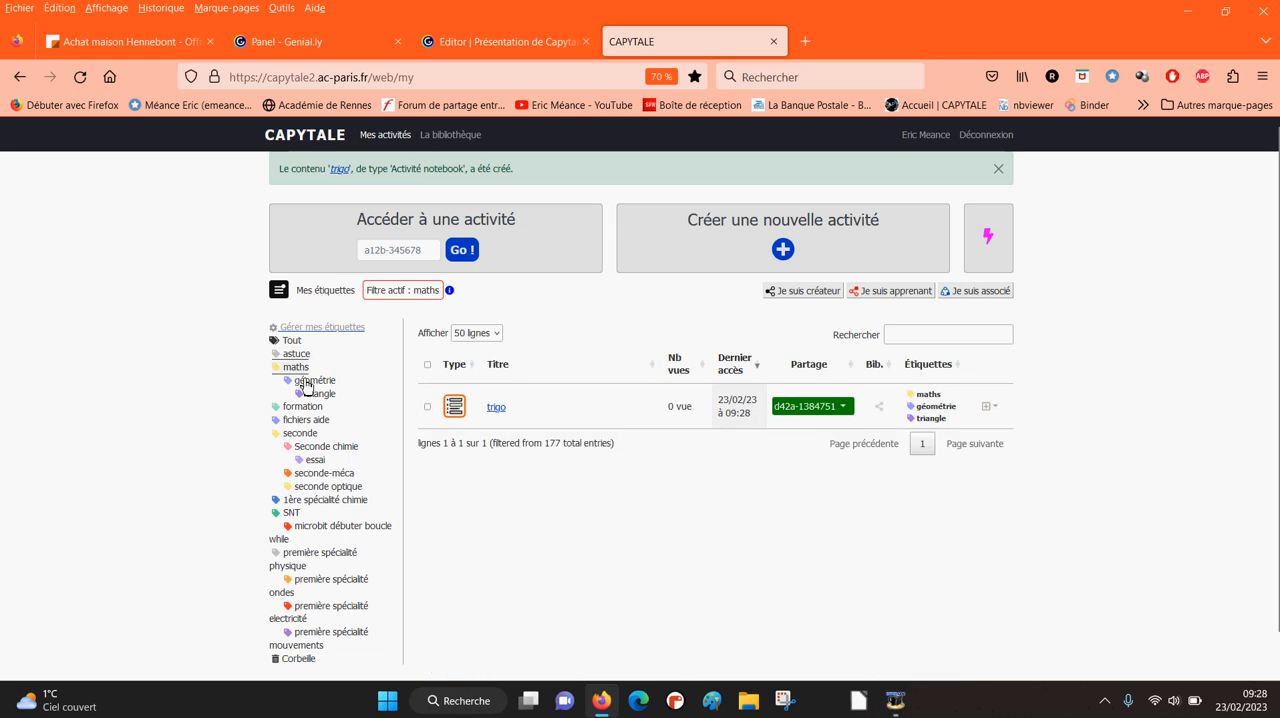
pyautogui.click(306, 382)
pyautogui.click(316, 396)
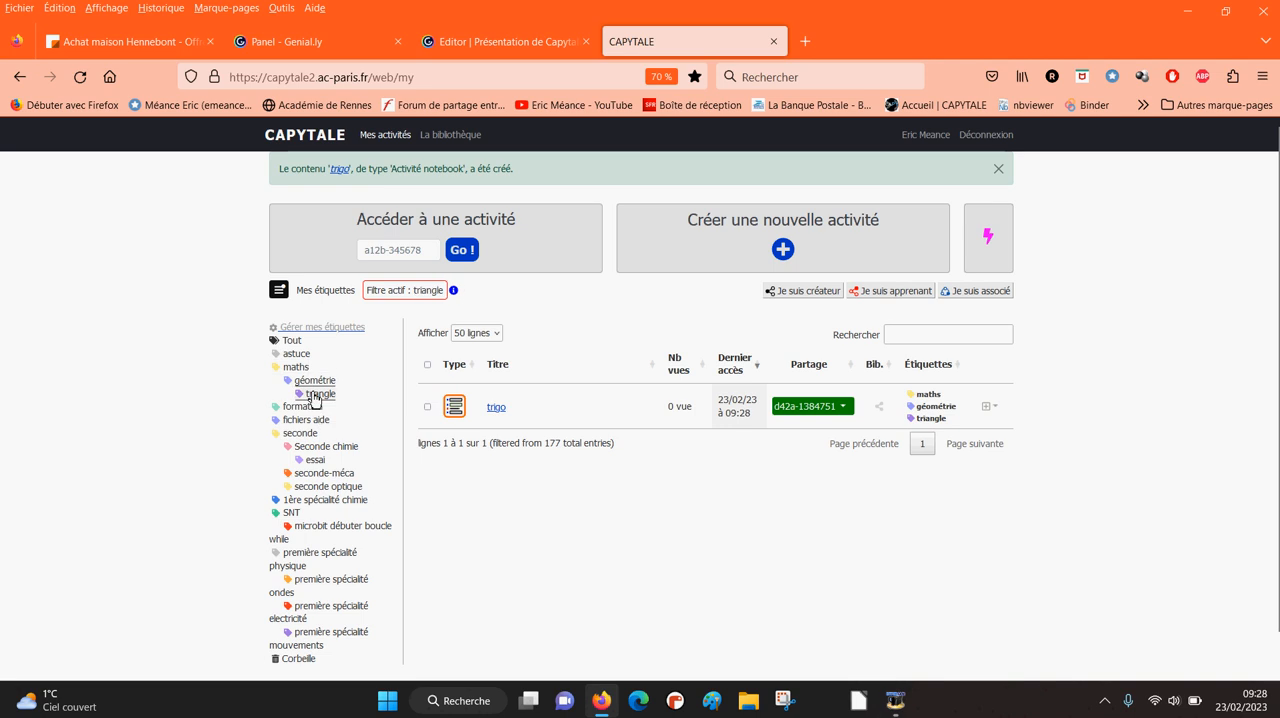